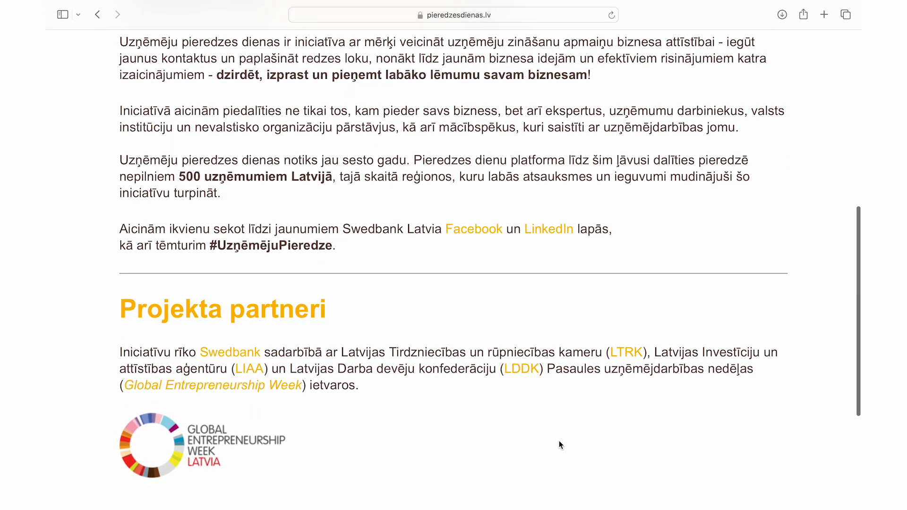
Step: Return to the top of the homepage and go to the Pieredzes devējiem page
{"action": "scroll", "coordinate": [559, 441], "scroll_direction": "up", "scroll_amount": 5}
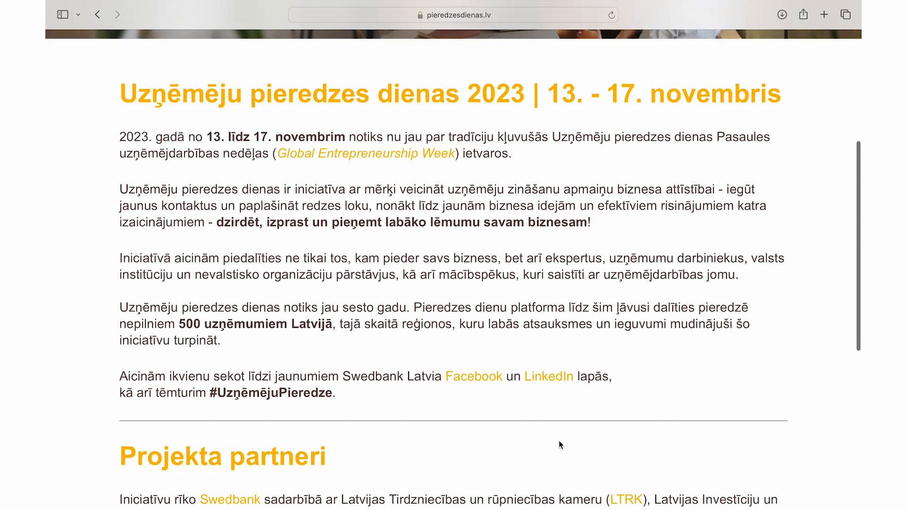
{"action": "scroll", "coordinate": [560, 441], "scroll_direction": "up", "scroll_amount": 3}
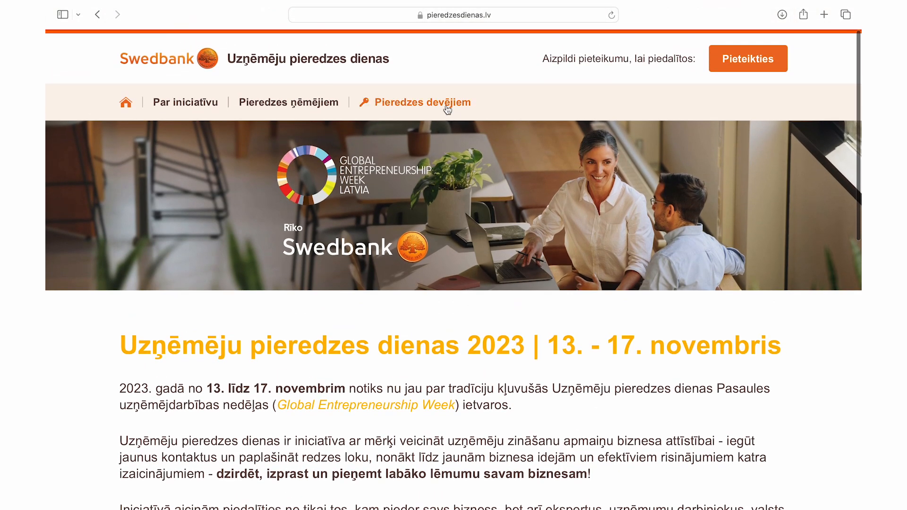
{"action": "left_click", "coordinate": [446, 108]}
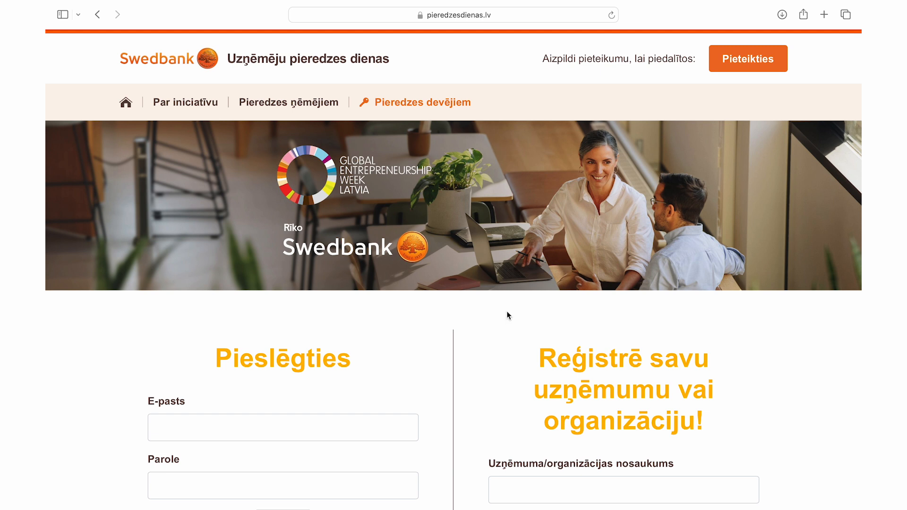
{"action": "scroll", "coordinate": [505, 393], "scroll_direction": "down", "scroll_amount": 5}
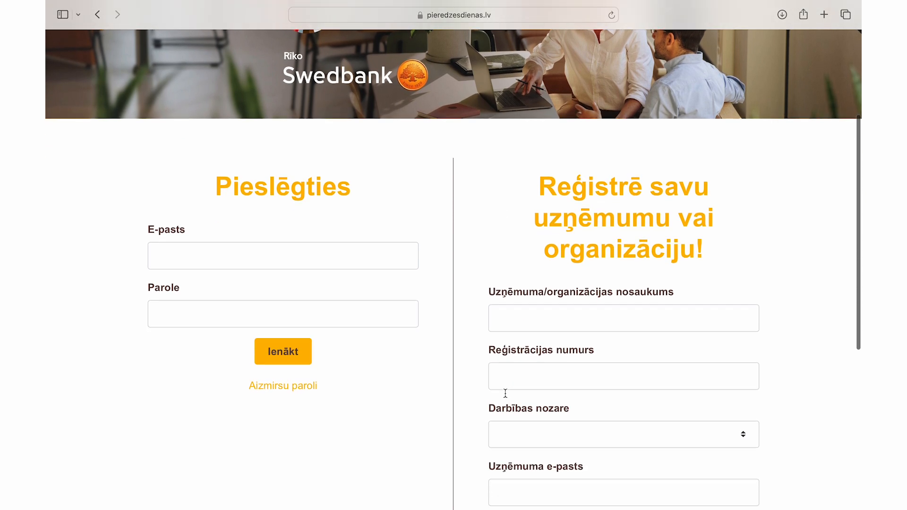
{"action": "left_click", "coordinate": [533, 226]}
{"action": "type", "text": "SIA PARAUGS"}
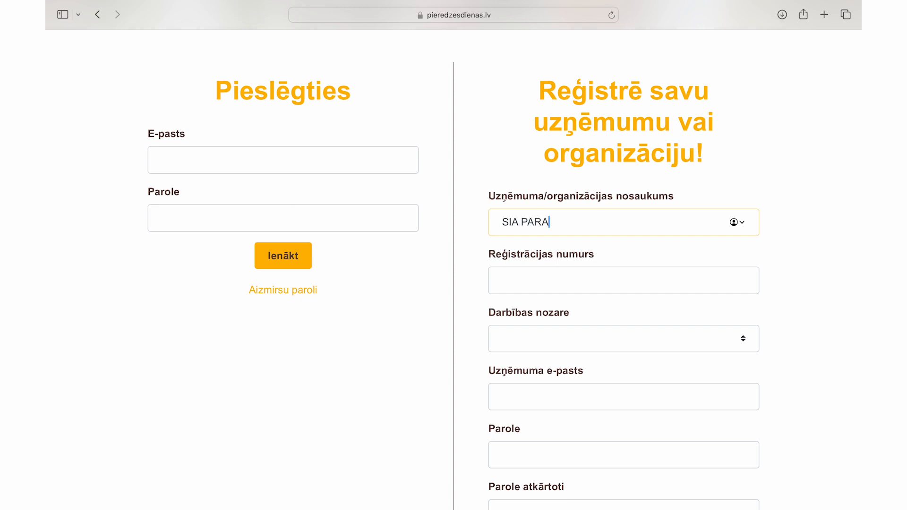
{"action": "left_click", "coordinate": [546, 282]}
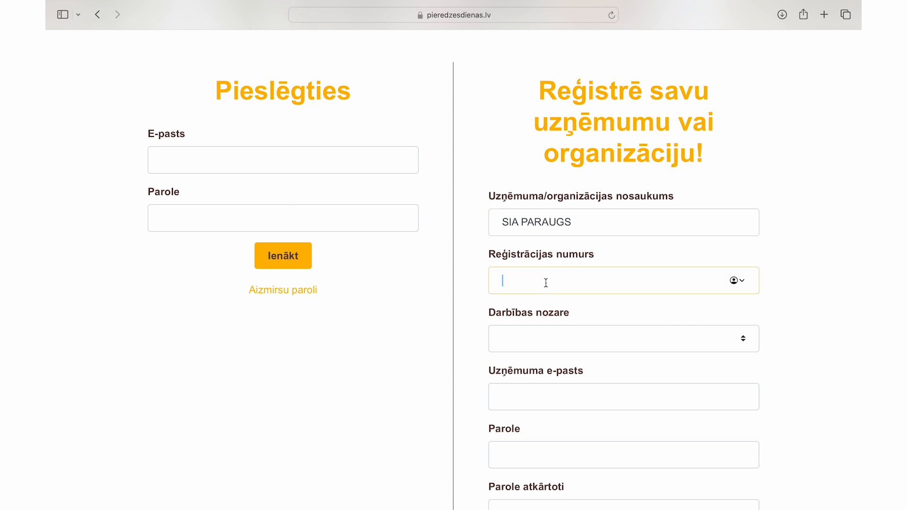
{"action": "type", "text": "1000000000"}
{"action": "left_click", "coordinate": [555, 330]}
{"action": "scroll", "coordinate": [557, 376], "scroll_direction": "down", "scroll_amount": 5}
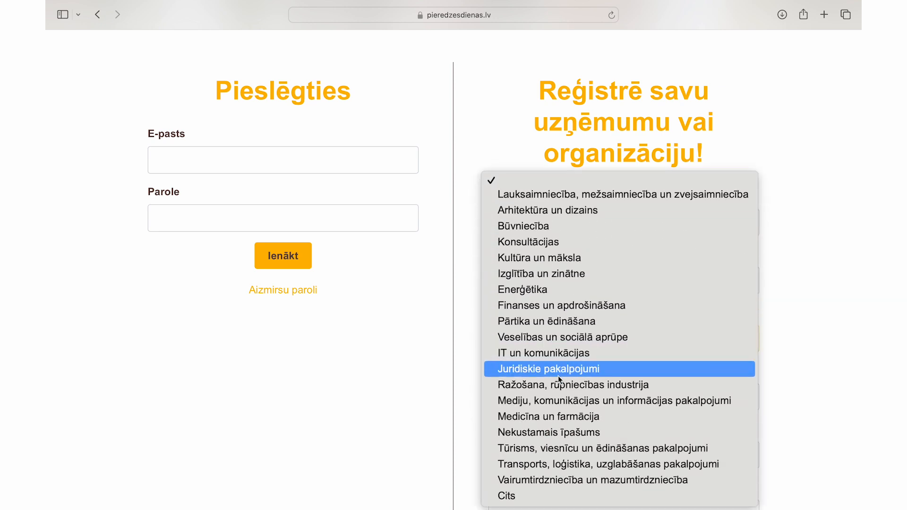
{"action": "left_click", "coordinate": [551, 494]}
Step: Fill in the company e-mail, enter the account password twice, and submit the registration
{"action": "scroll", "coordinate": [567, 381], "scroll_direction": "down", "scroll_amount": 2}
{"action": "left_click", "coordinate": [562, 349]}
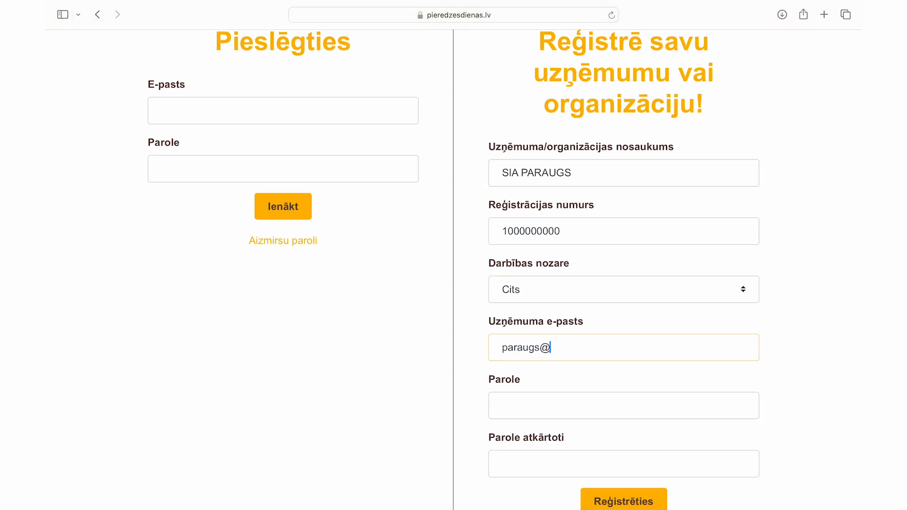
{"action": "left_click", "coordinate": [577, 405]}
{"action": "type", "text": "paraugs12"}
{"action": "left_click", "coordinate": [590, 454]}
{"action": "type", "text": "paraug"}
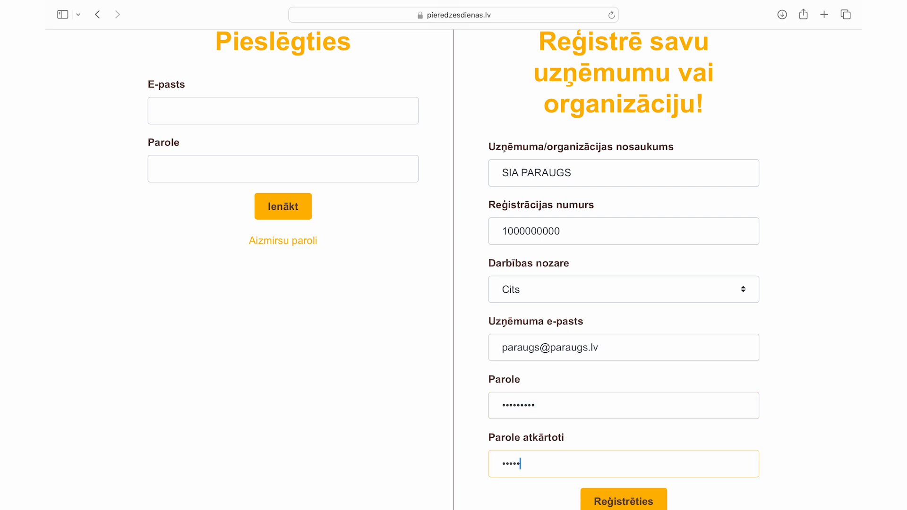
{"action": "type", "text": "s12"}
{"action": "scroll", "coordinate": [630, 502], "scroll_direction": "down", "scroll_amount": 4}
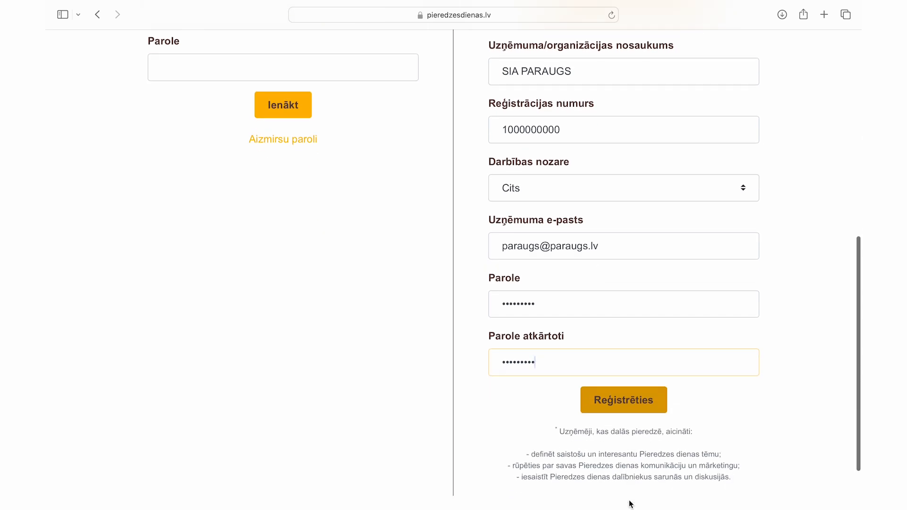
{"action": "left_click", "coordinate": [632, 405]}
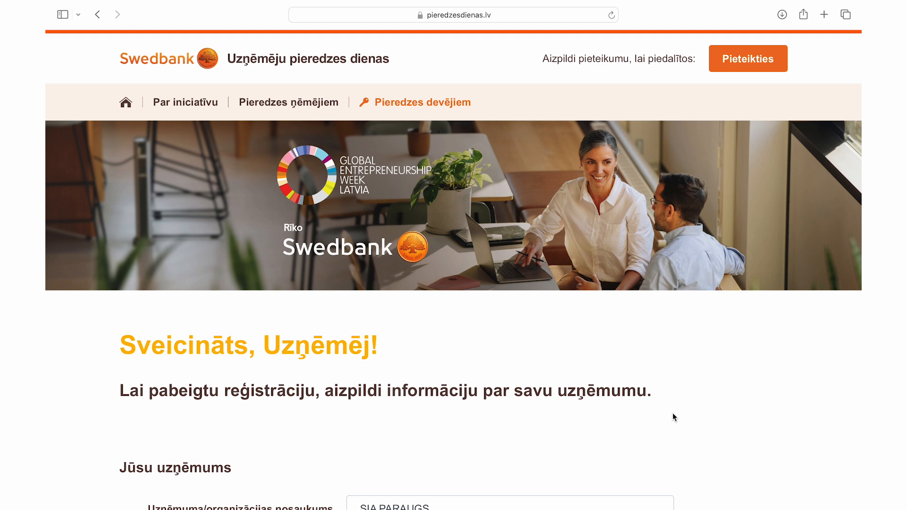
Step: Enter legal address Parauga iela 1 and the contact person's e-mail and phone number
{"action": "scroll", "coordinate": [674, 417], "scroll_direction": "down", "scroll_amount": 5}
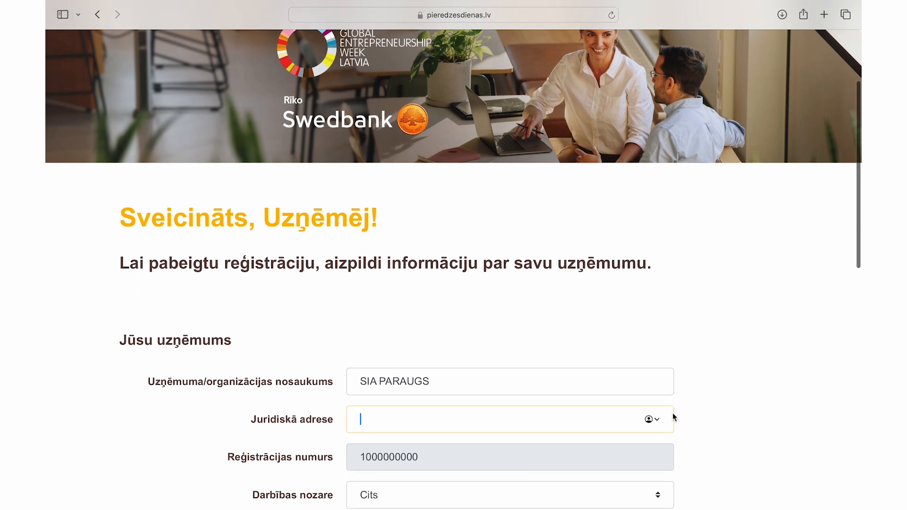
{"action": "type", "text": "Pa"}
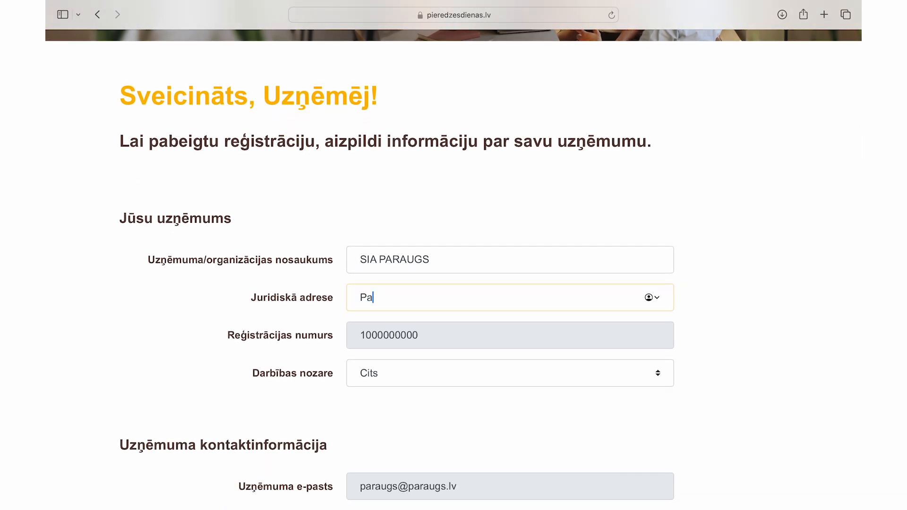
{"action": "type", "text": "rauga iela 1"}
{"action": "scroll", "coordinate": [453, 255], "scroll_direction": "down", "scroll_amount": 4}
{"action": "scroll", "coordinate": [453, 269], "scroll_direction": "down", "scroll_amount": 3}
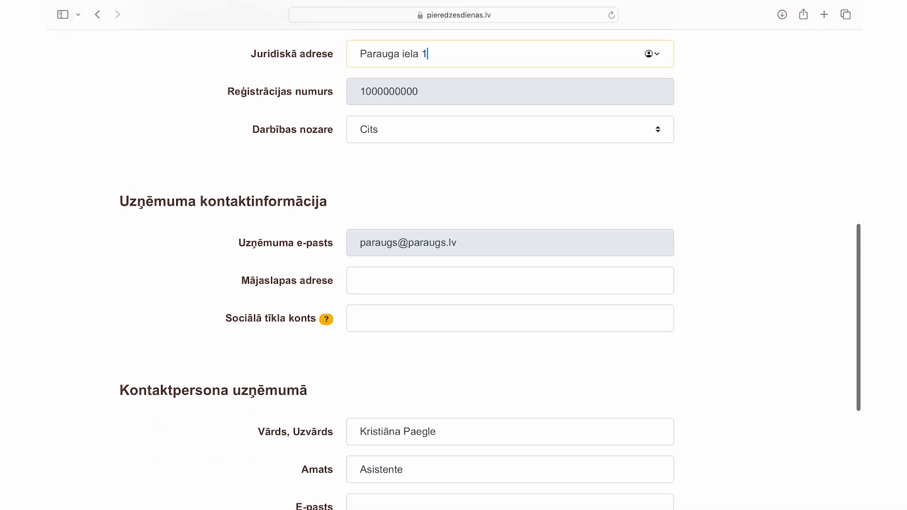
{"action": "scroll", "coordinate": [453, 270], "scroll_direction": "down", "scroll_amount": 3}
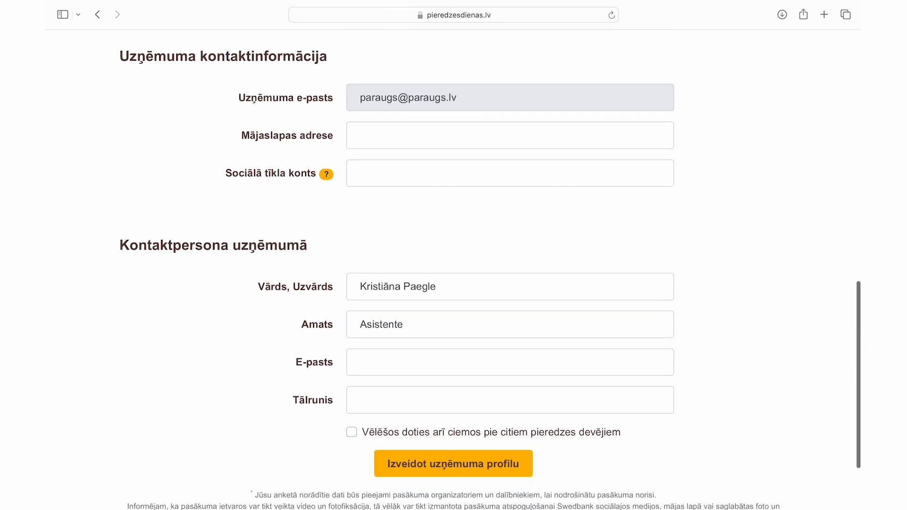
{"action": "left_click", "coordinate": [531, 370]}
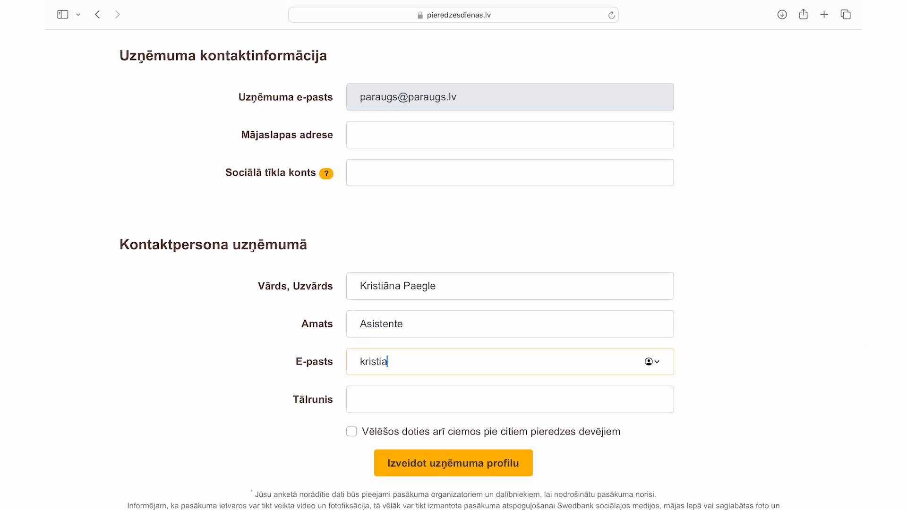
{"action": "left_click", "coordinate": [527, 399]}
{"action": "type", "text": "28644030"}
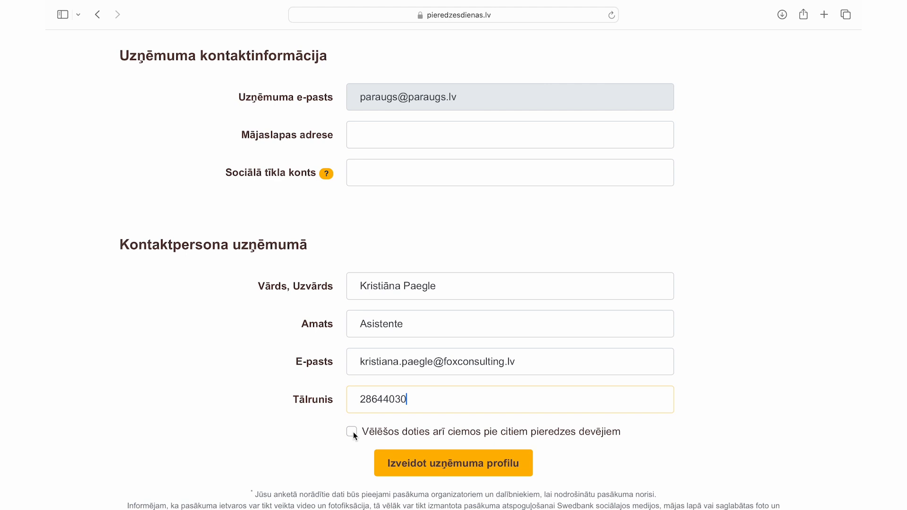
Step: Opt in to visiting other experience hosts and create the company profile
{"action": "left_click", "coordinate": [353, 432]}
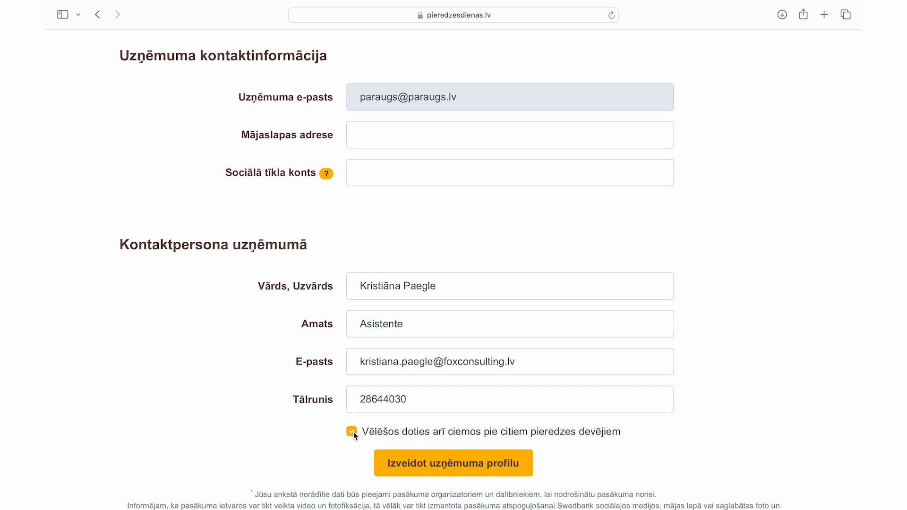
{"action": "scroll", "coordinate": [353, 432], "scroll_direction": "down", "scroll_amount": 3}
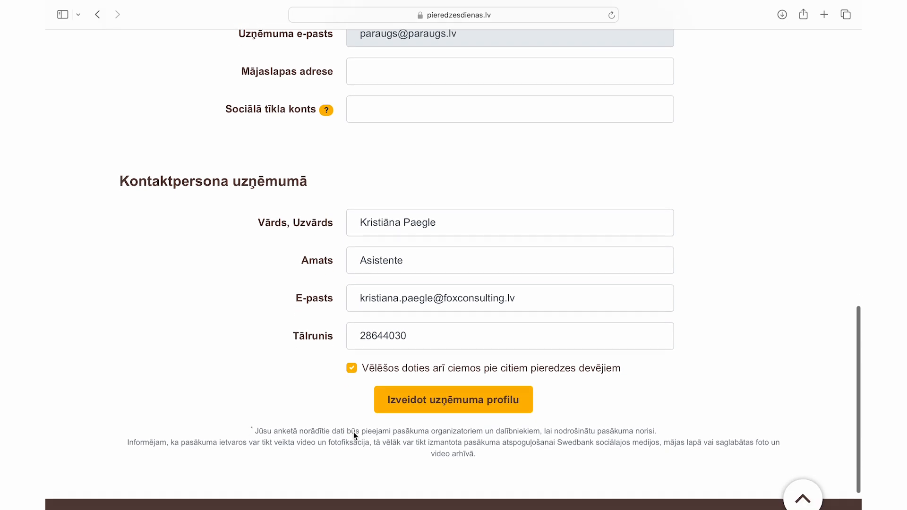
{"action": "left_click", "coordinate": [440, 392]}
Step: Resubmit the registration, which is rejected as already registered, then view the SIA PARAUGS profile
{"action": "scroll", "coordinate": [440, 392], "scroll_direction": "down", "scroll_amount": 5}
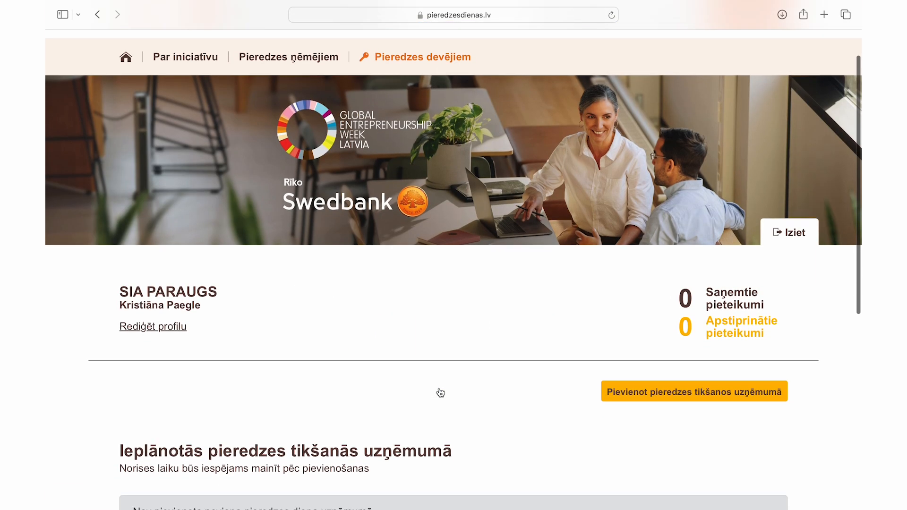
{"action": "scroll", "coordinate": [440, 392], "scroll_direction": "down", "scroll_amount": 3}
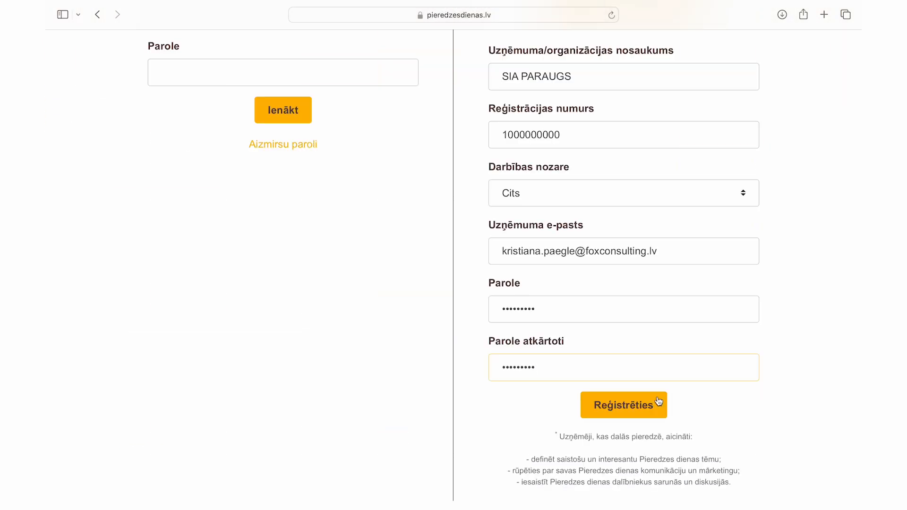
{"action": "left_click", "coordinate": [658, 402]}
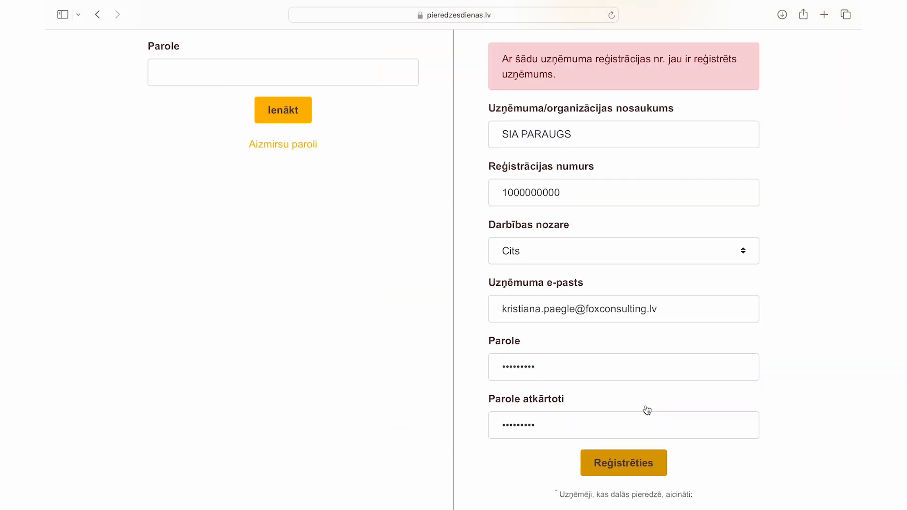
{"action": "scroll", "coordinate": [797, 203], "scroll_direction": "up", "scroll_amount": 2}
{"action": "scroll", "coordinate": [797, 191], "scroll_direction": "up", "scroll_amount": 3}
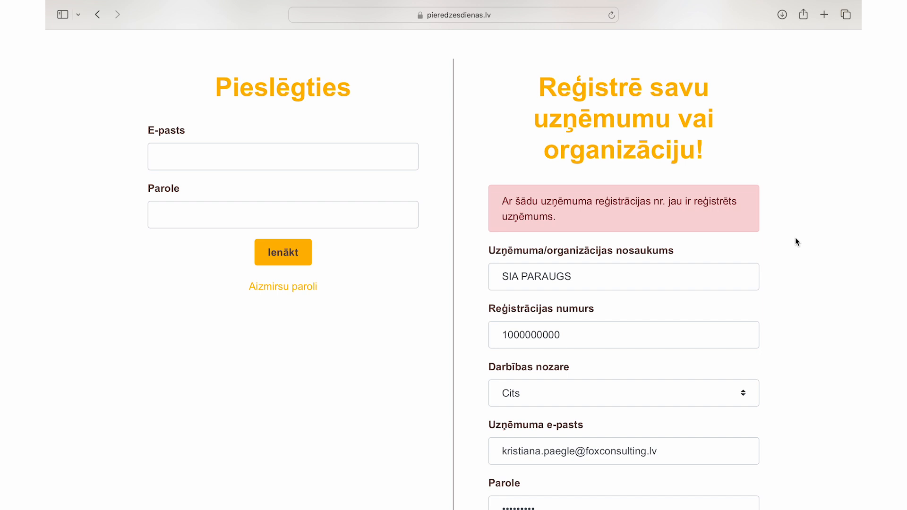
{"action": "scroll", "coordinate": [795, 239], "scroll_direction": "down", "scroll_amount": 6}
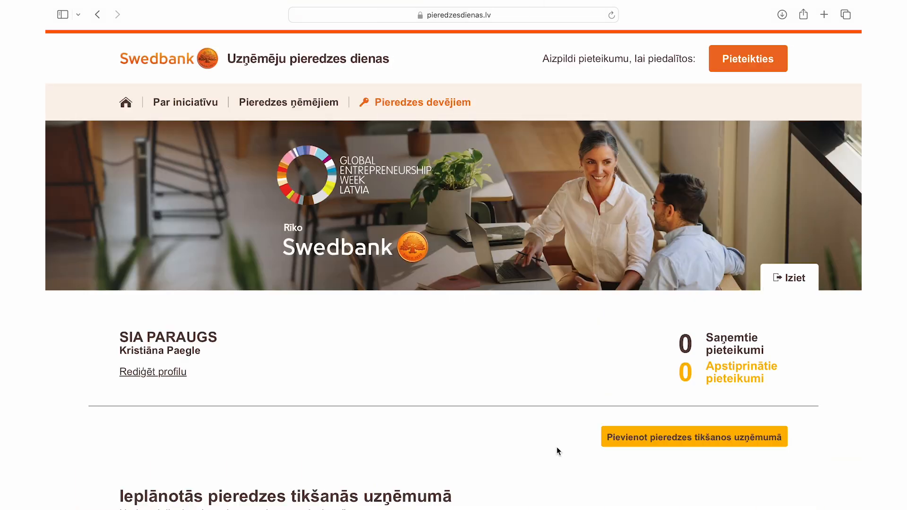
Step: Scroll through the SIA PARAUGS profile and open 'Pievienot pieredzes tikšanos uzņēmumā'
{"action": "scroll", "coordinate": [557, 447], "scroll_direction": "down", "scroll_amount": 5}
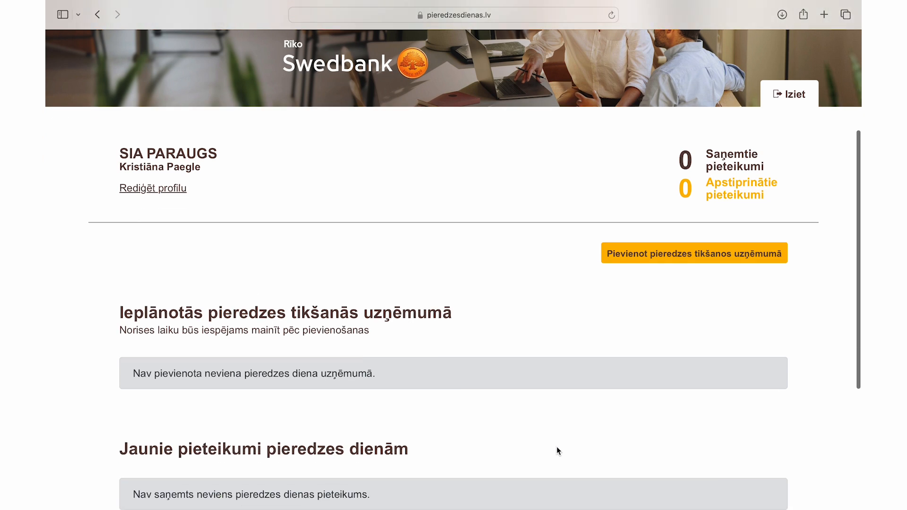
{"action": "scroll", "coordinate": [556, 447], "scroll_direction": "down", "scroll_amount": 5}
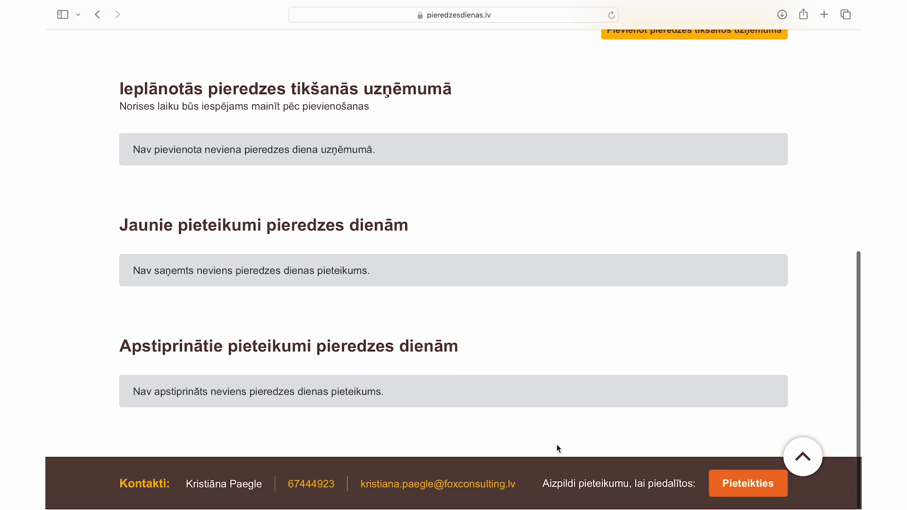
{"action": "scroll", "coordinate": [557, 446], "scroll_direction": "up", "scroll_amount": 5}
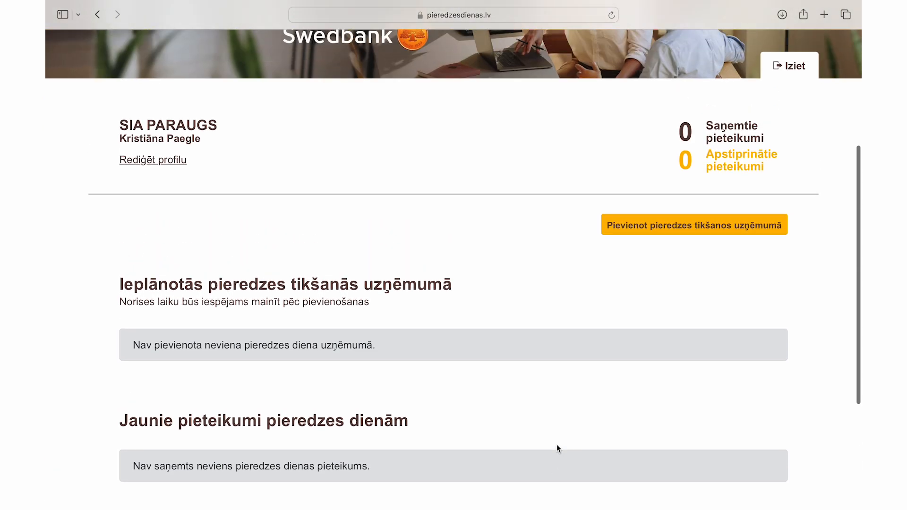
{"action": "scroll", "coordinate": [556, 444], "scroll_direction": "up", "scroll_amount": 4}
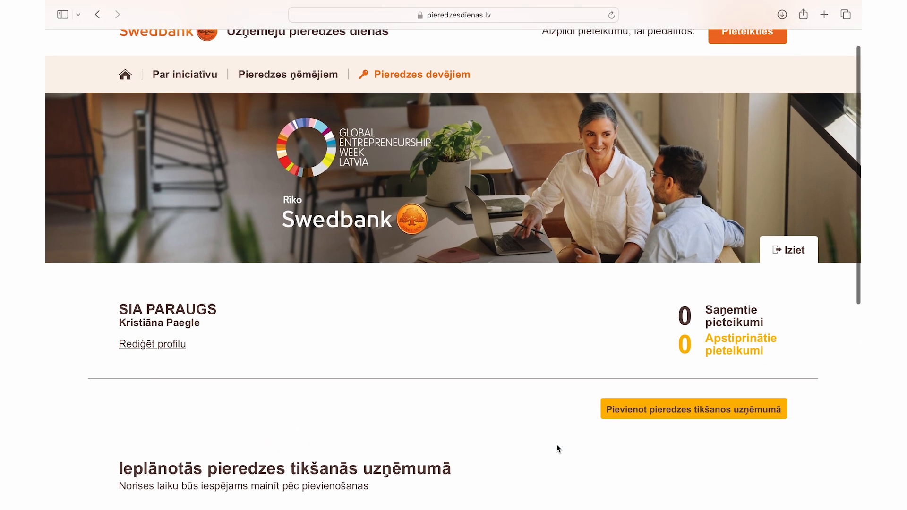
{"action": "scroll", "coordinate": [557, 458], "scroll_direction": "up", "scroll_amount": 1}
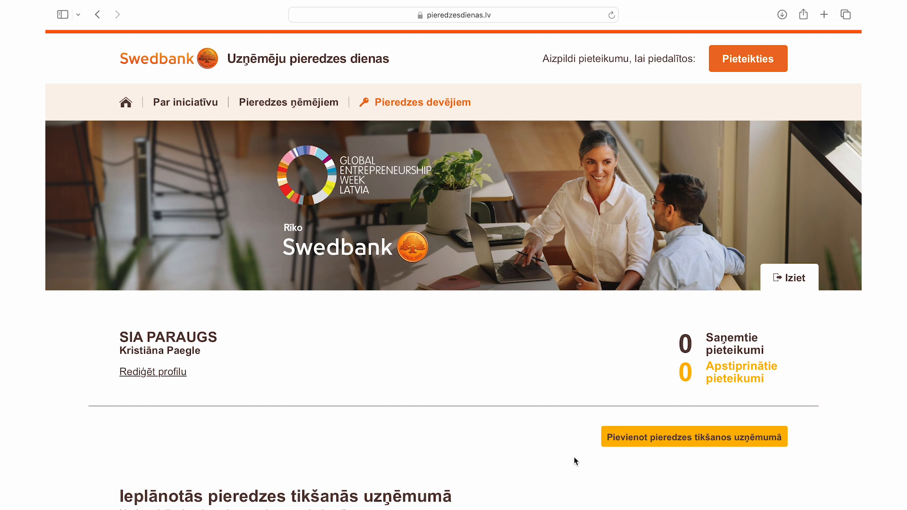
{"action": "left_click", "coordinate": [641, 445]}
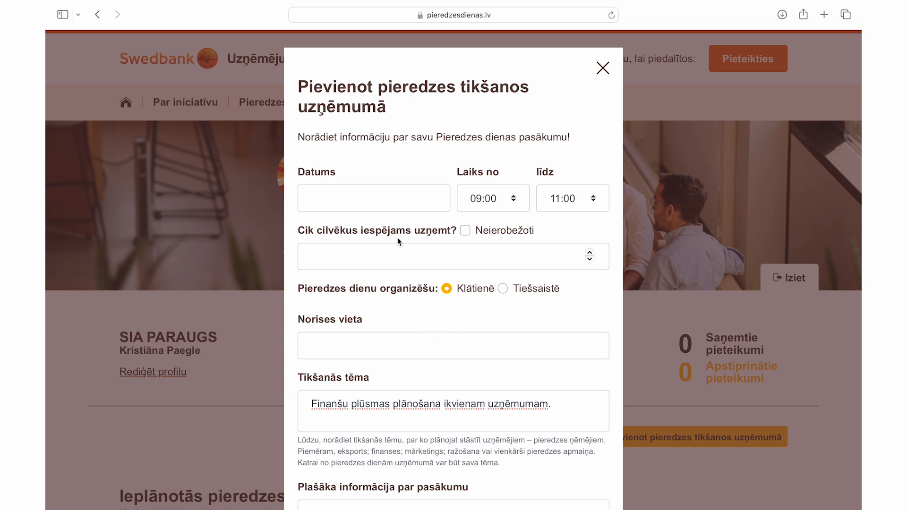
Step: Set the meeting date to 15.11.2023 and the start time to 09:30
{"action": "left_click", "coordinate": [389, 200]}
{"action": "left_click", "coordinate": [439, 230]}
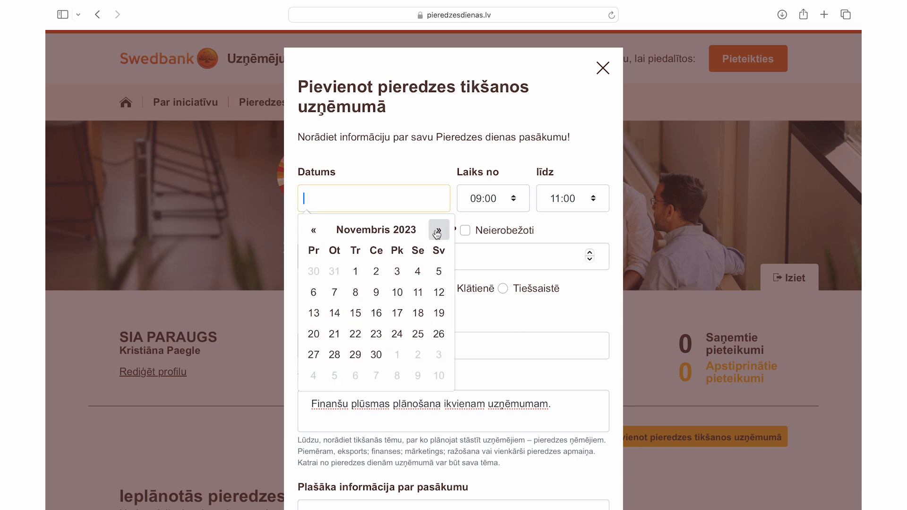
{"action": "left_click", "coordinate": [355, 313]}
{"action": "left_click", "coordinate": [495, 208]}
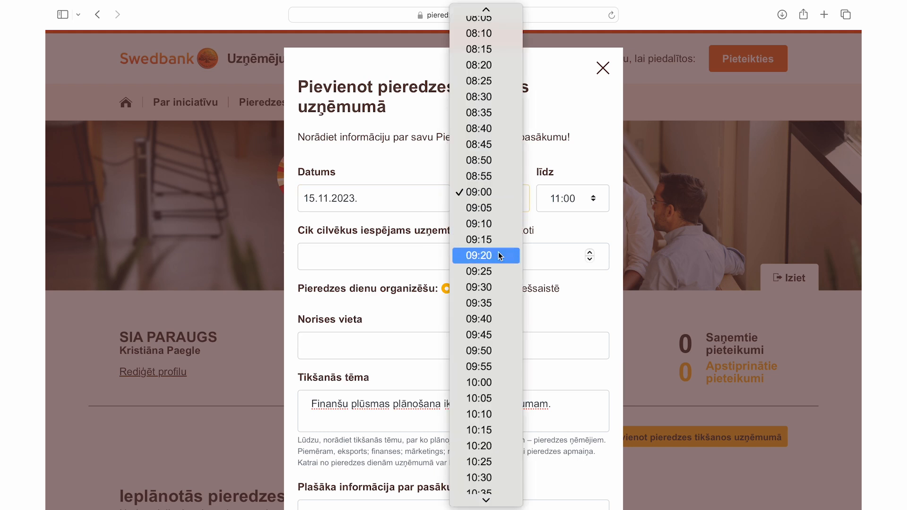
{"action": "left_click", "coordinate": [504, 288]}
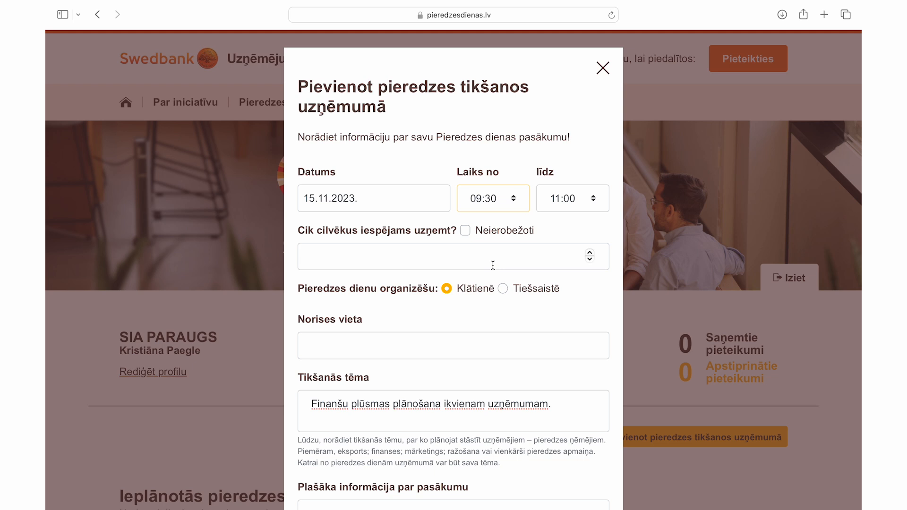
Step: Make the meeting online with unlimited places and add it
{"action": "left_click", "coordinate": [465, 230]}
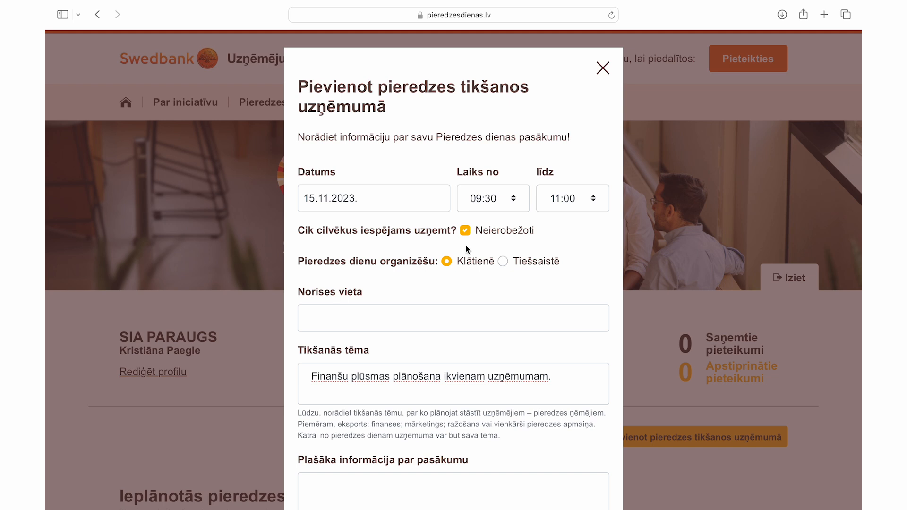
{"action": "left_click", "coordinate": [506, 261]}
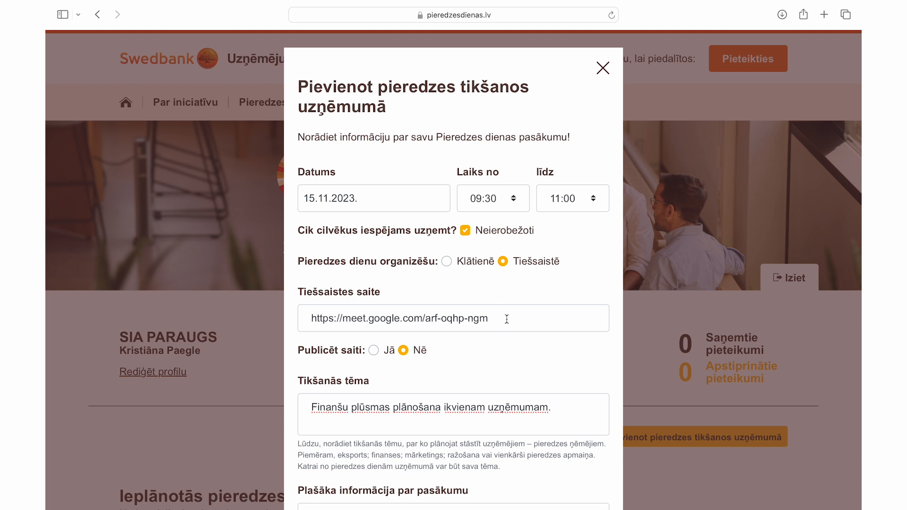
{"action": "scroll", "coordinate": [506, 319], "scroll_direction": "down", "scroll_amount": 5}
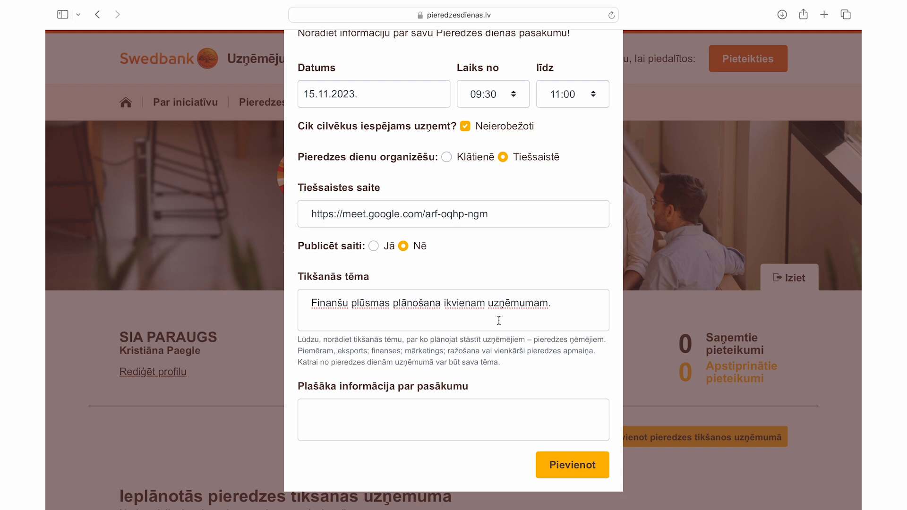
{"action": "left_click", "coordinate": [559, 462]}
{"action": "scroll", "coordinate": [560, 461], "scroll_direction": "down", "scroll_amount": 3}
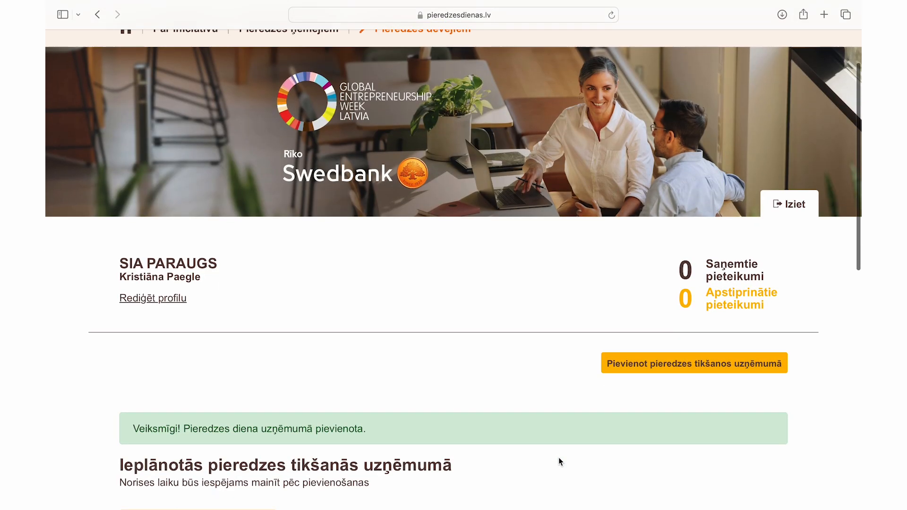
{"action": "scroll", "coordinate": [558, 457], "scroll_direction": "down", "scroll_amount": 5}
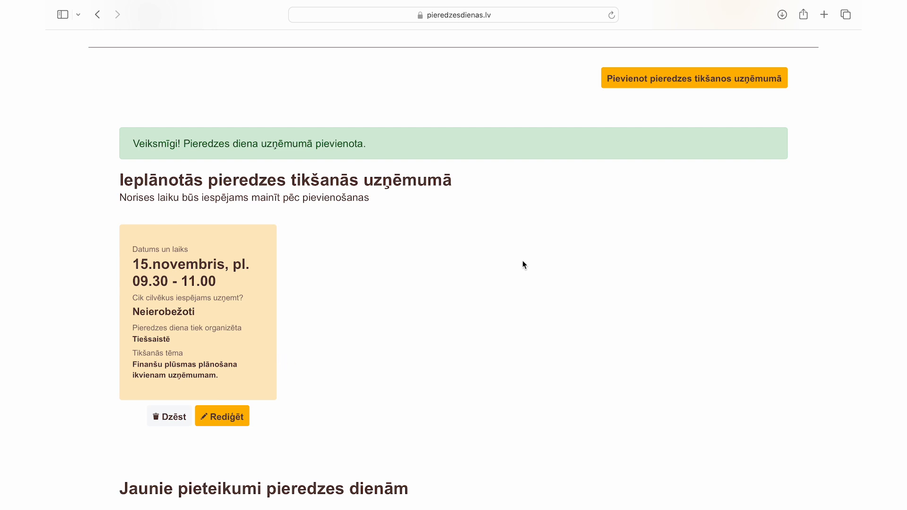
{"action": "scroll", "coordinate": [523, 265], "scroll_direction": "up", "scroll_amount": 7}
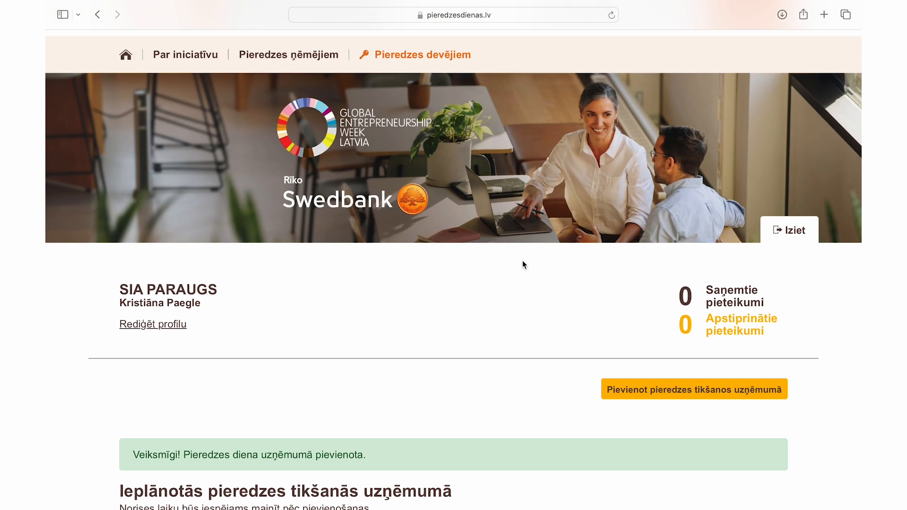
{"action": "scroll", "coordinate": [522, 260], "scroll_direction": "up", "scroll_amount": 2}
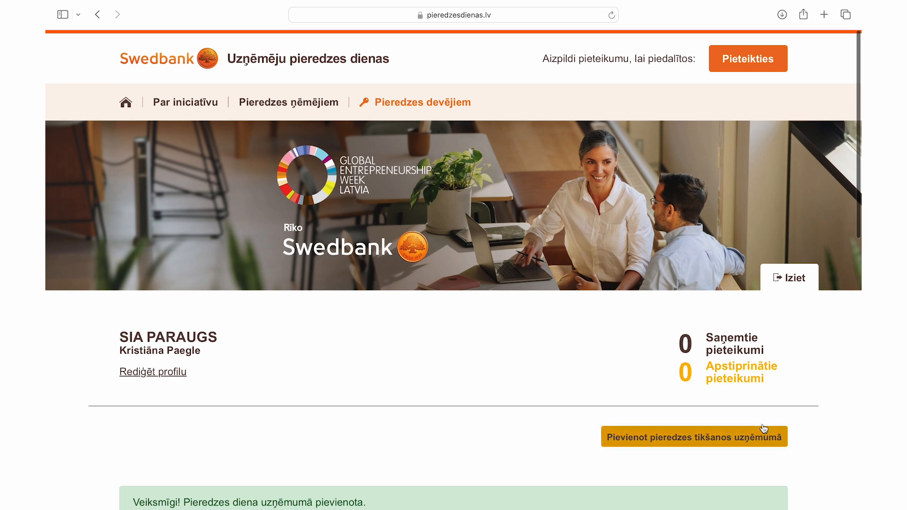